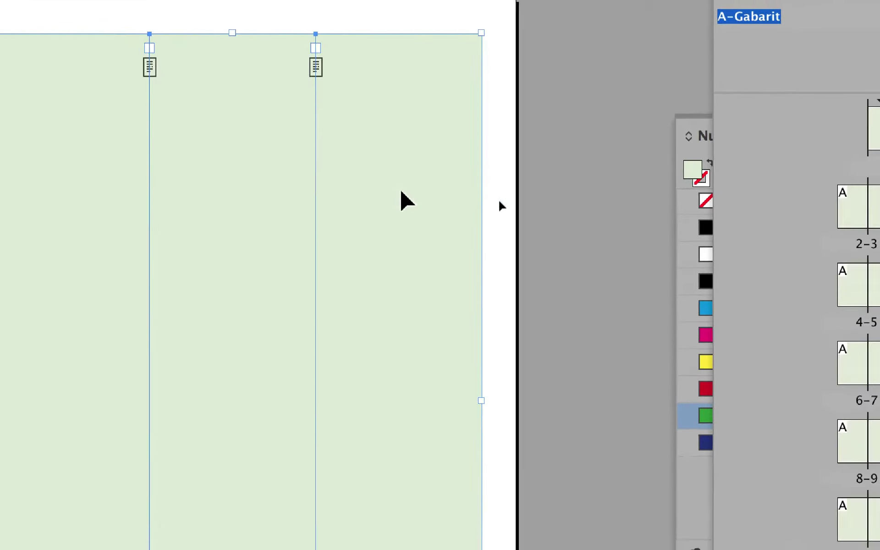
# Check the column text frames on both pages of the A-Gabarit master, including one frame's text frame options, without changing anything
pyautogui.click(531, 230)
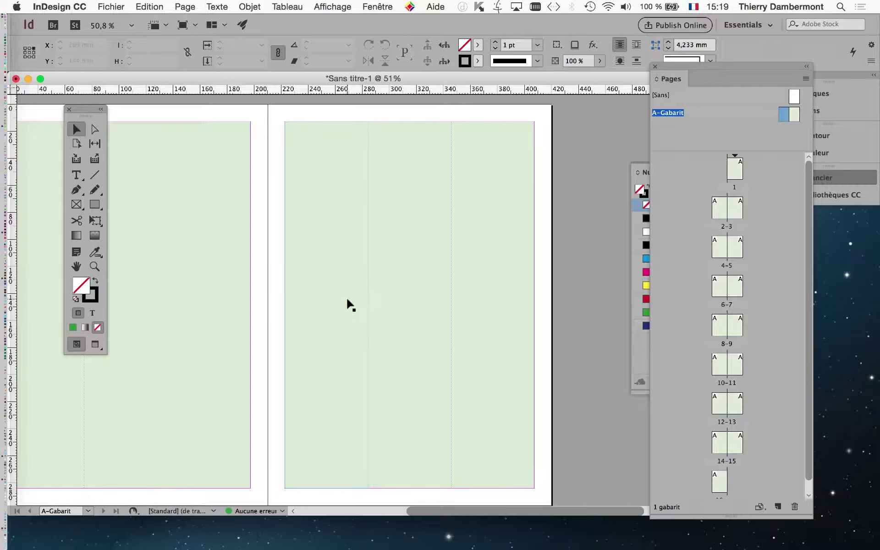
pyautogui.click(348, 305)
pyautogui.click(403, 308)
pyautogui.click(472, 315)
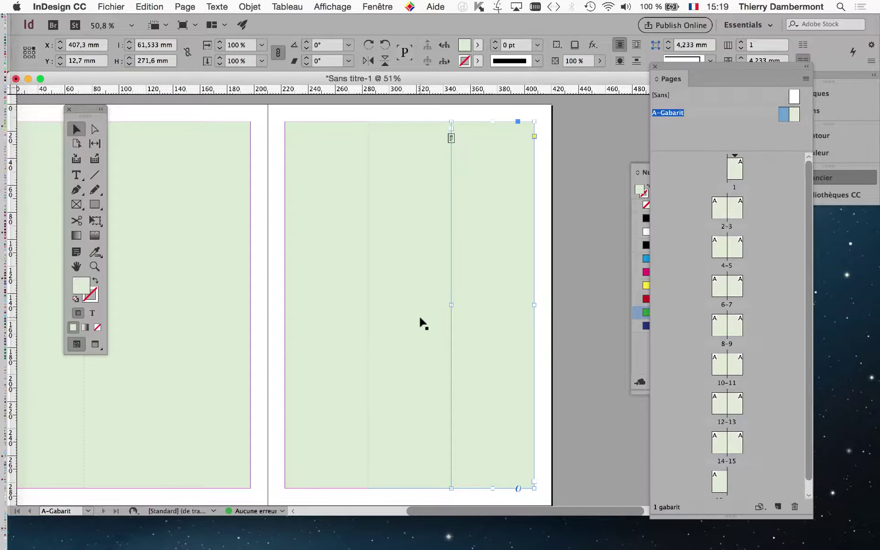
pyautogui.click(403, 323)
pyautogui.click(353, 321)
pyautogui.click(248, 6)
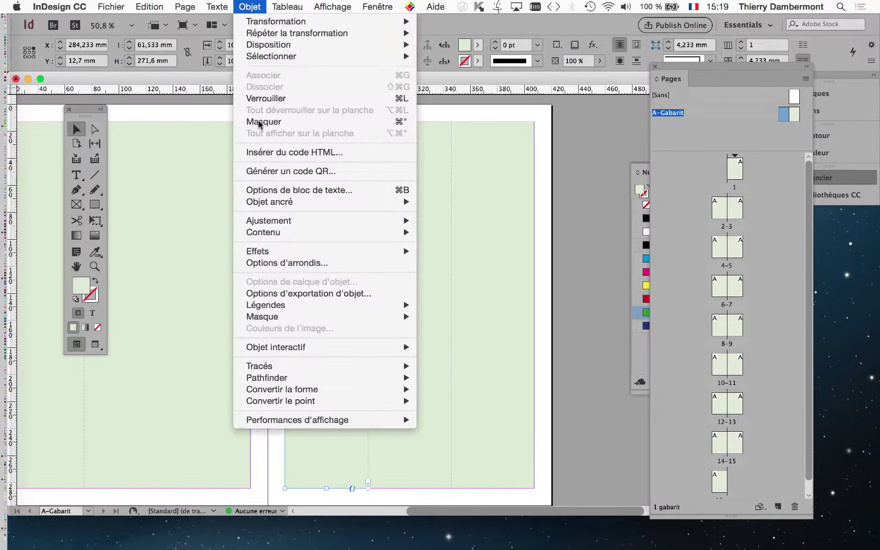
pyautogui.click(312, 189)
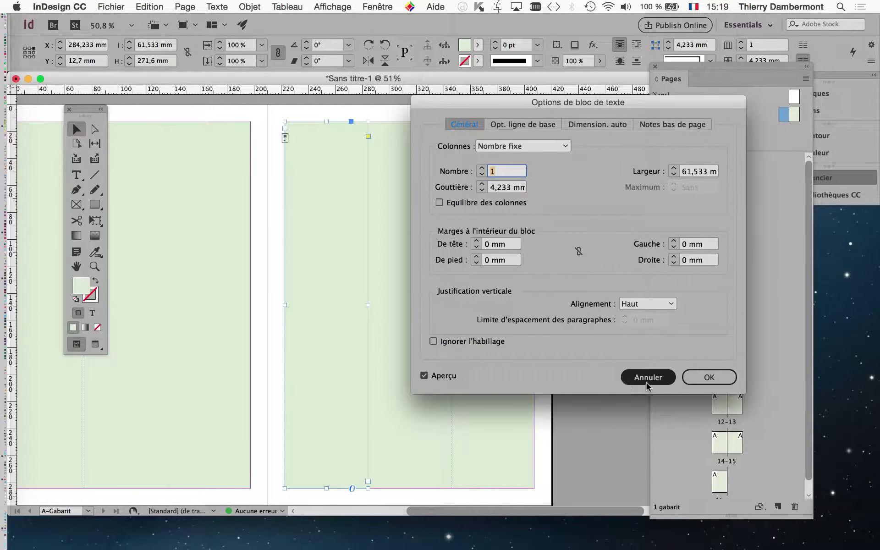
pyautogui.click(649, 378)
pyautogui.click(504, 360)
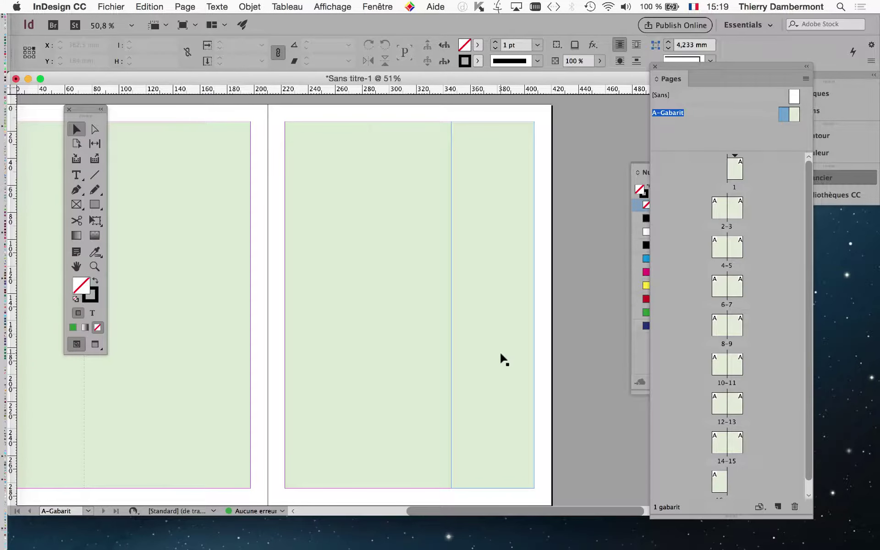
pyautogui.moveTo(438, 510); pyautogui.dragTo(399, 512)
pyautogui.click(304, 268)
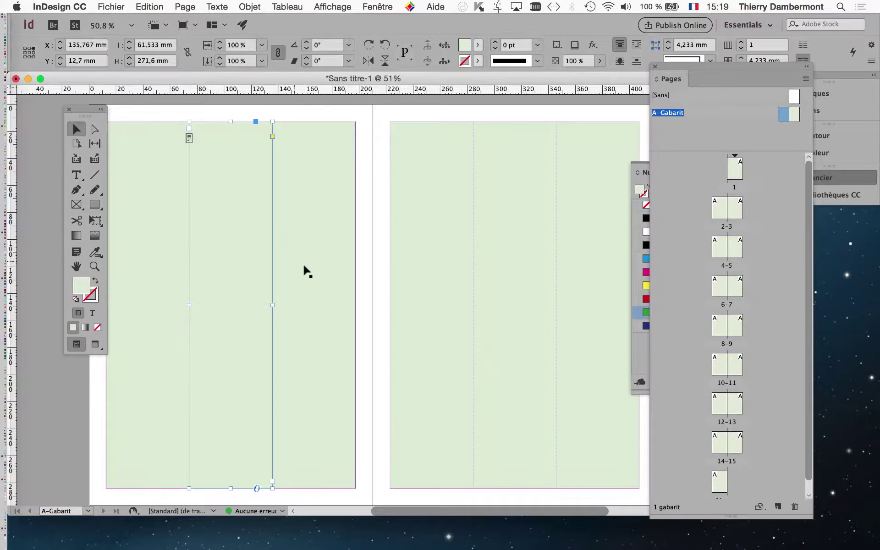
# Save the document as colonnes-blocs-01.indd in the ID initiation JOUR 4 folder
pyautogui.click(111, 7)
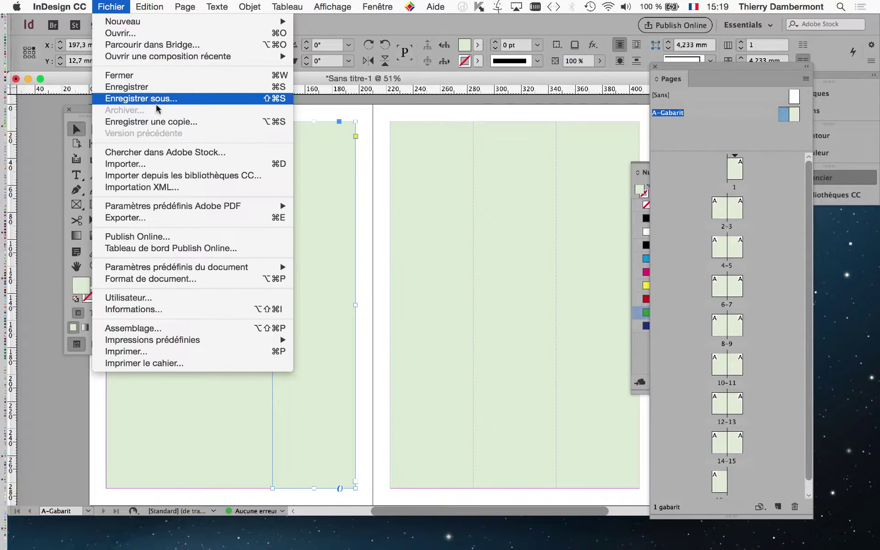
pyautogui.click(151, 98)
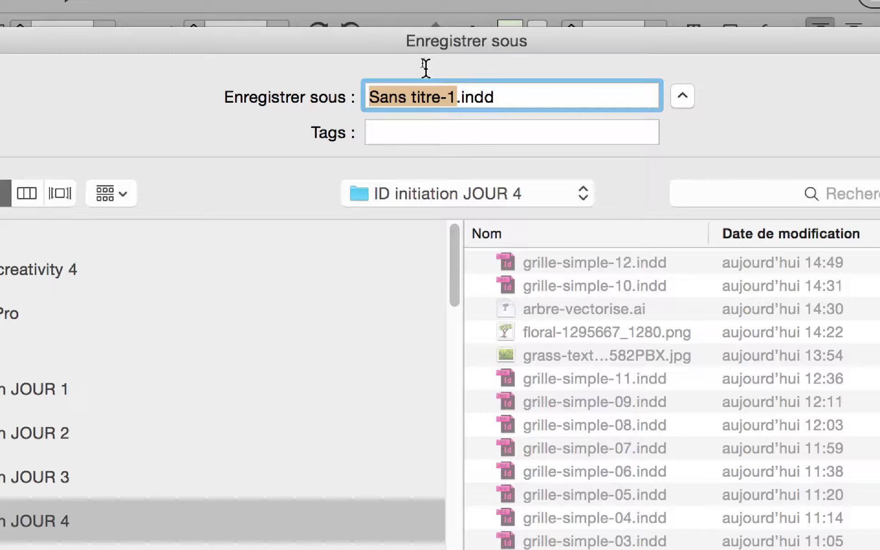
pyautogui.write('colonnes-')
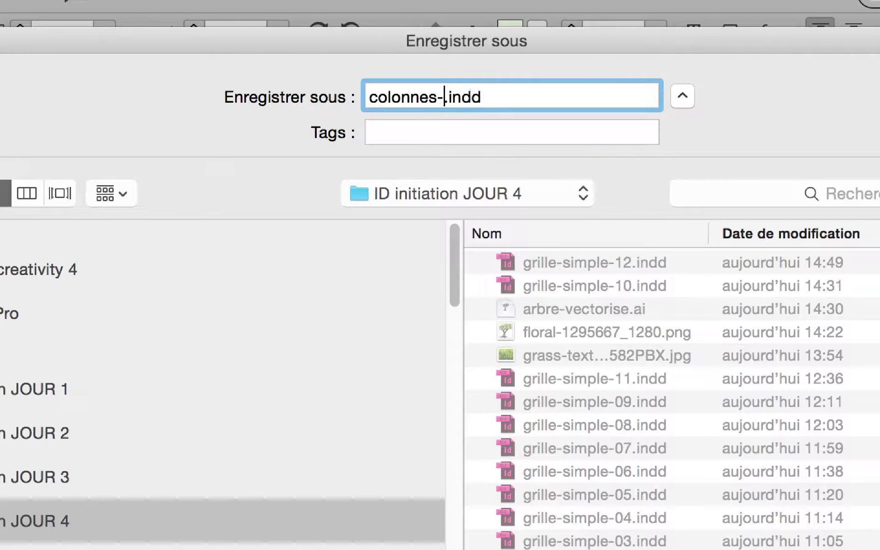
pyautogui.write('blocs-01')
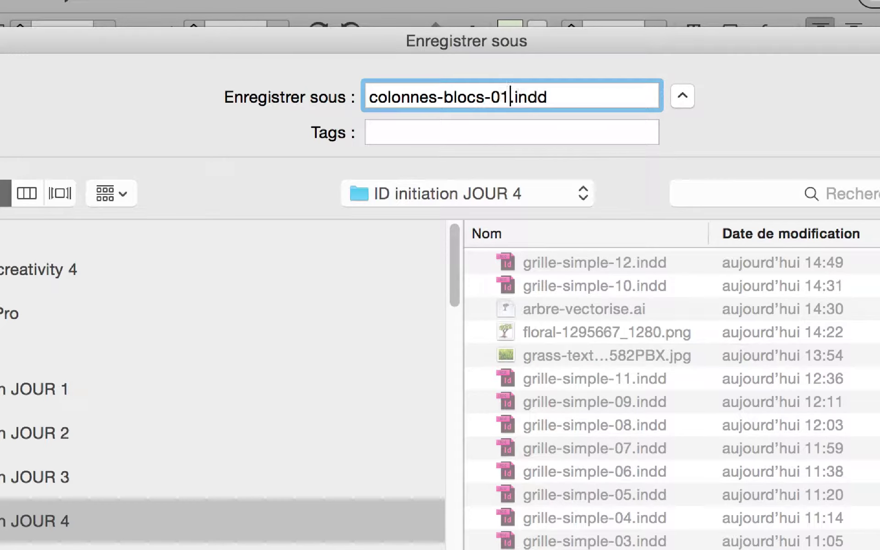
pyautogui.press('Return')
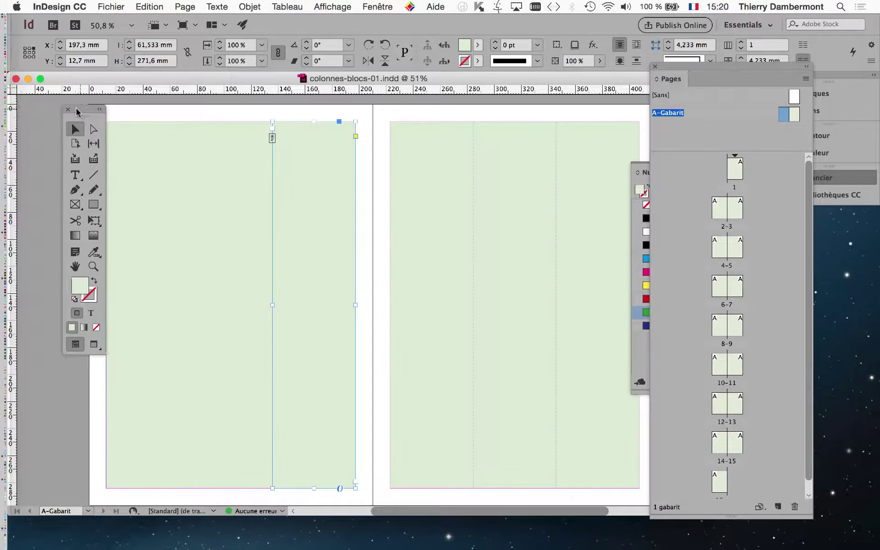
# Move the Tools panel clear of the left master page and select that page's column text frames one after another
pyautogui.moveTo(76, 108); pyautogui.dragTo(33, 108)
pyautogui.moveTo(311, 304); pyautogui.dragTo(143, 304)
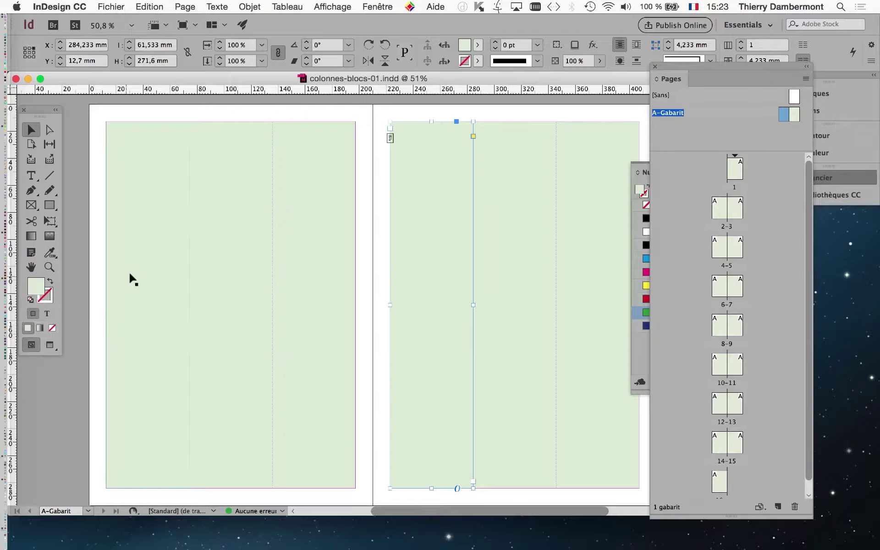
pyautogui.click(89, 74)
pyautogui.press('Right')
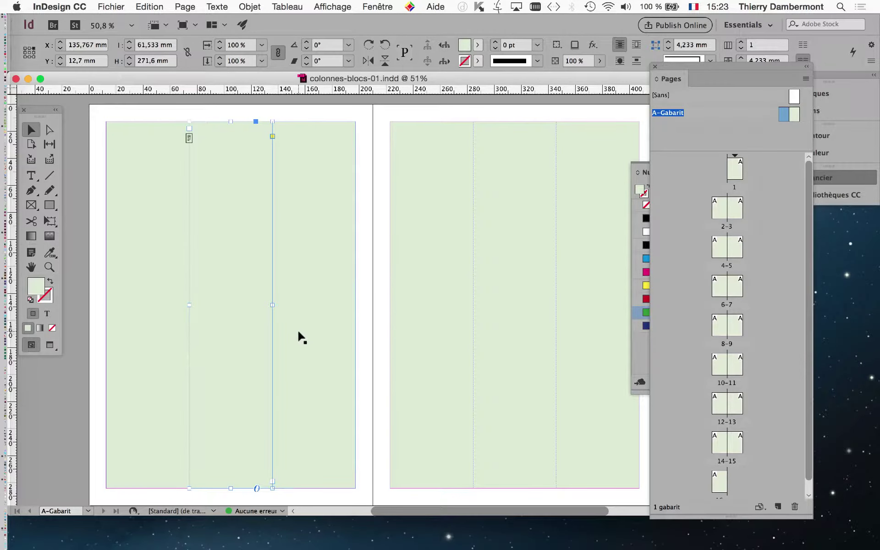
pyautogui.press('Right')
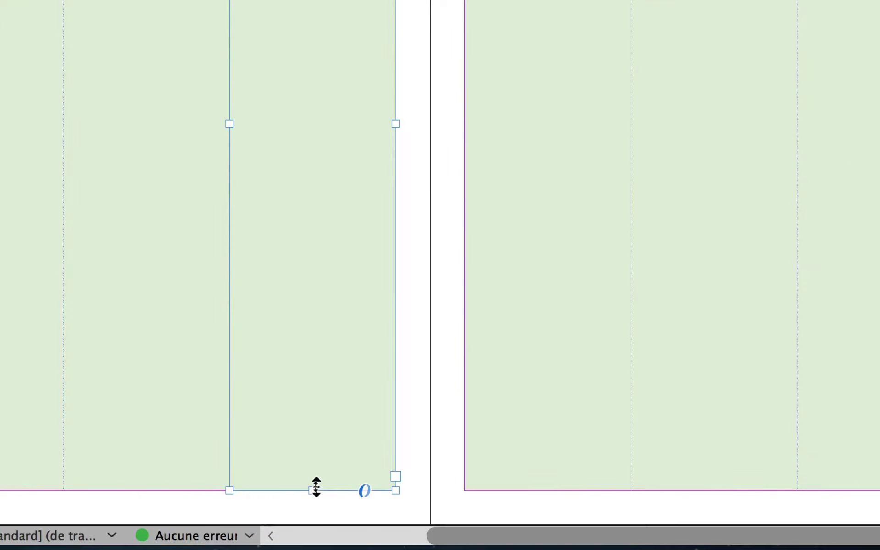
# Shorten the left page's third column text frame from below and stretch it back down to the bottom margin
pyautogui.moveTo(314, 483); pyautogui.dragTo(336, 42)
pyautogui.moveTo(324, 333); pyautogui.dragTo(325, 334)
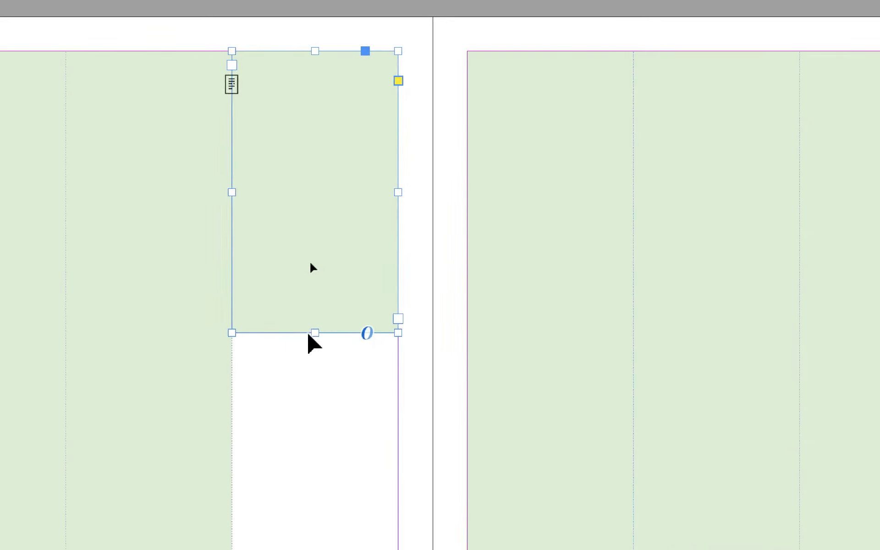
pyautogui.moveTo(315, 333); pyautogui.dragTo(300, 549)
pyautogui.moveTo(306, 466); pyautogui.dragTo(305, 527)
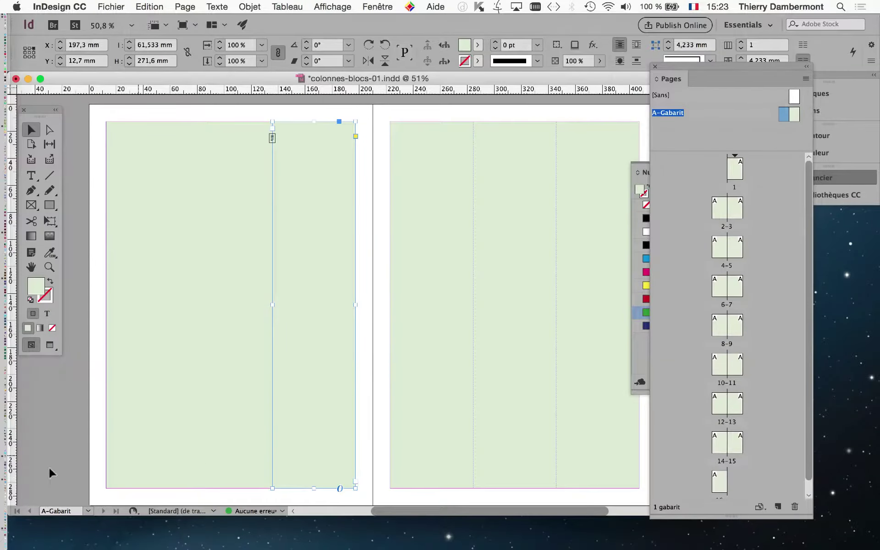
# Switch to Firefox, close the Wikipedia window and load the Google home page in a new window
pyautogui.click(12, 482)
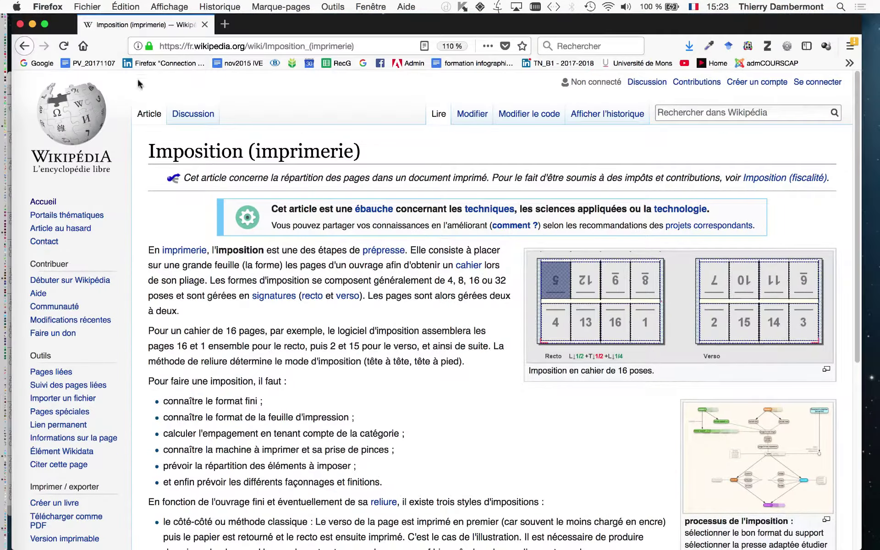
pyautogui.click(19, 24)
pyautogui.click(86, 6)
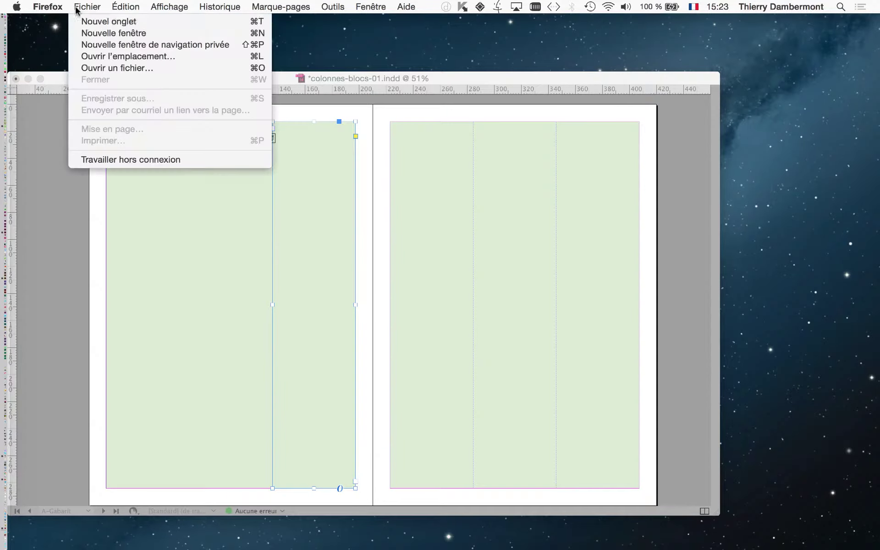
pyautogui.click(86, 32)
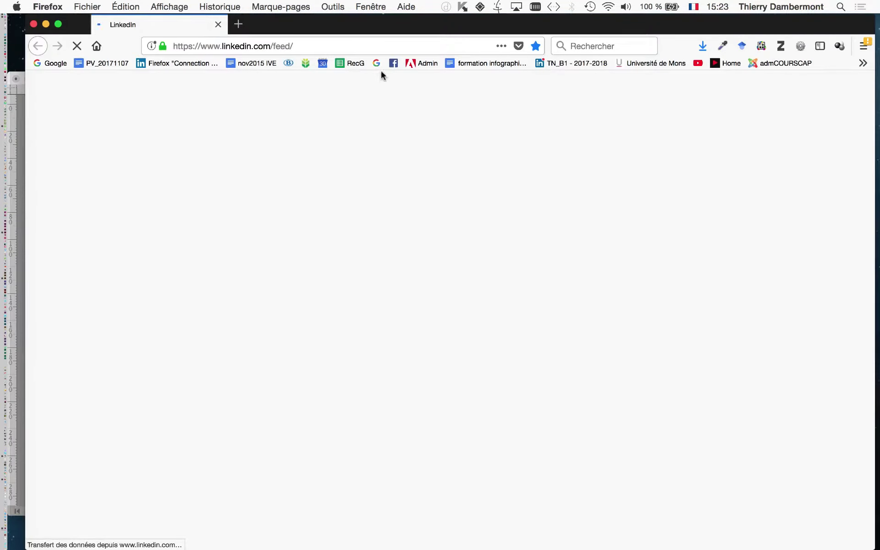
pyautogui.click(376, 63)
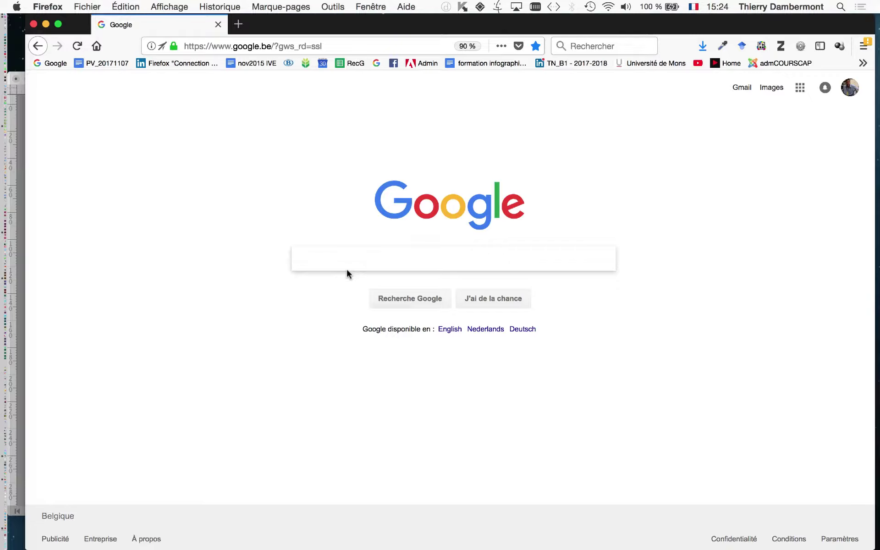
# Search Google for "white space is not your enemy" and open the first Amazon.fr result
pyautogui.write('w')
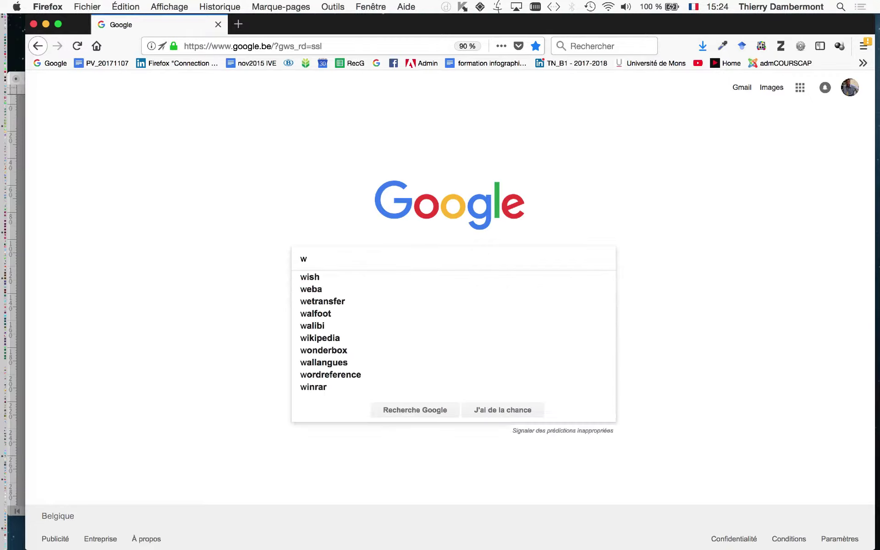
pyautogui.write('hite')
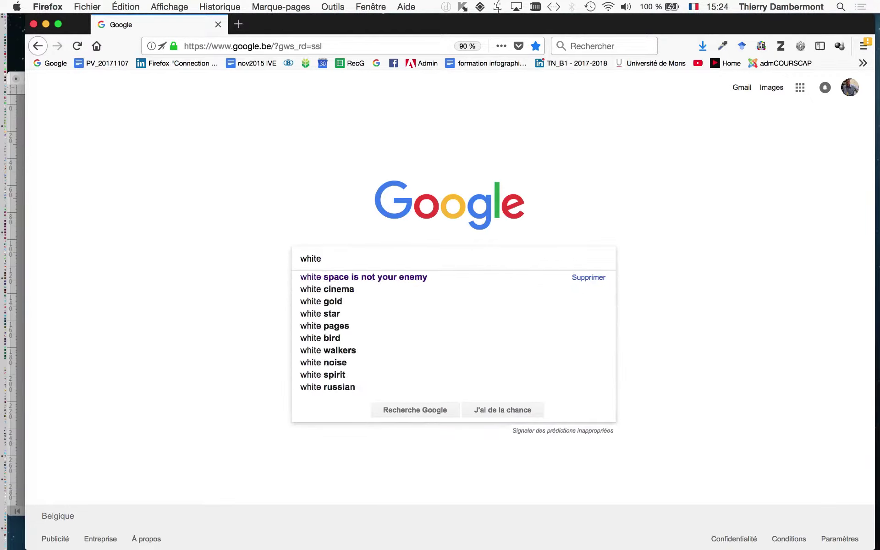
pyautogui.write(' space')
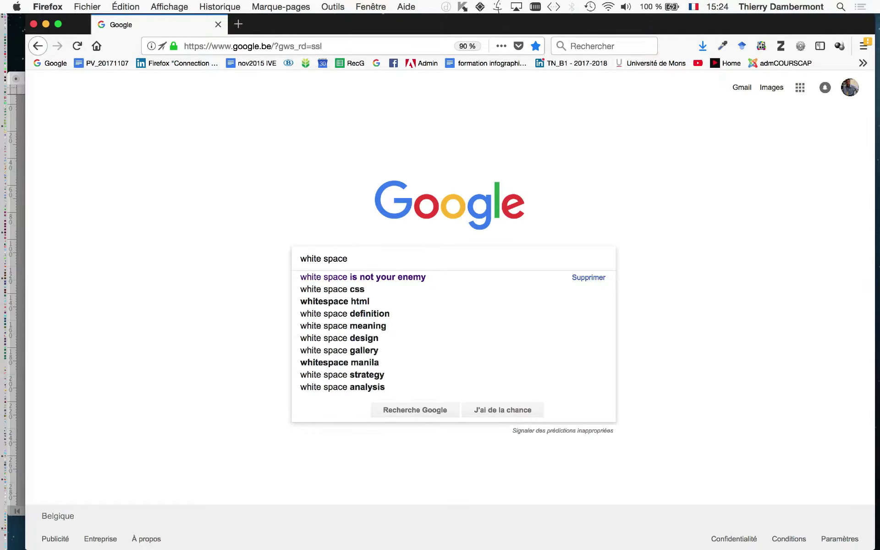
pyautogui.write(' is not')
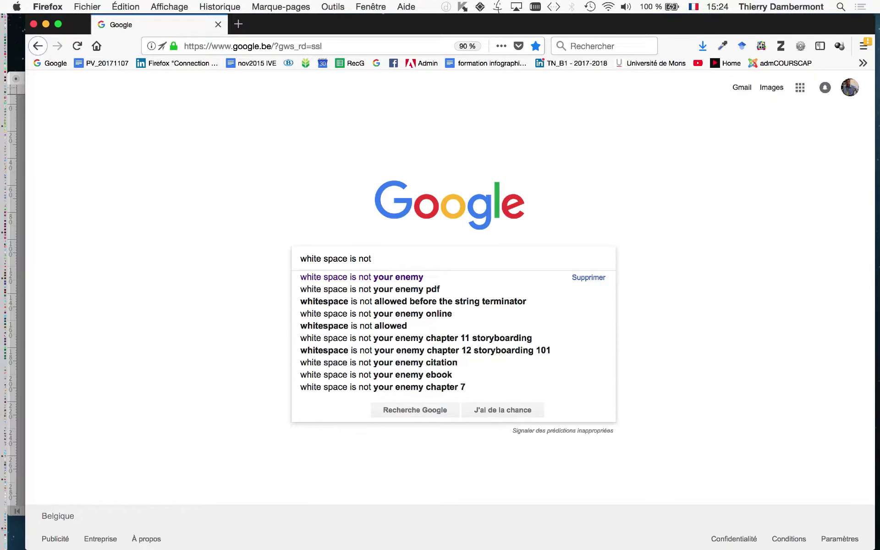
pyautogui.click(362, 277)
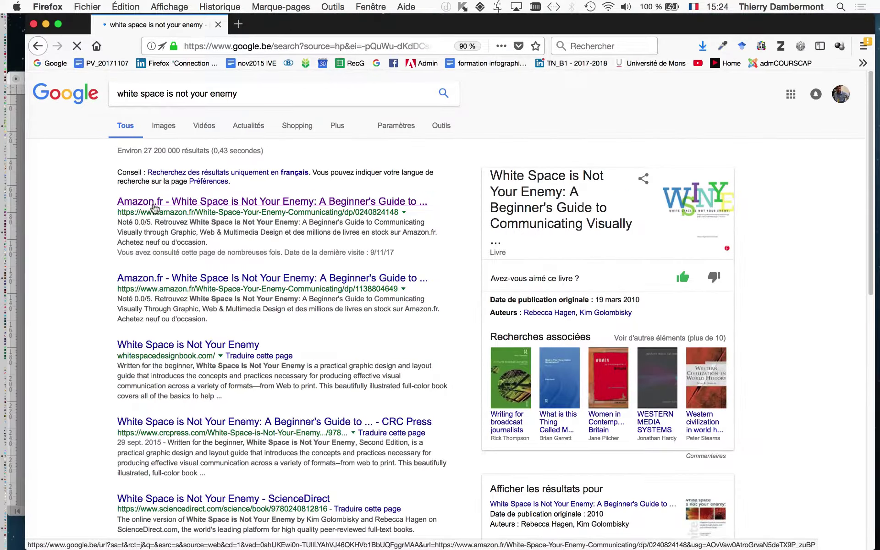
pyautogui.click(140, 209)
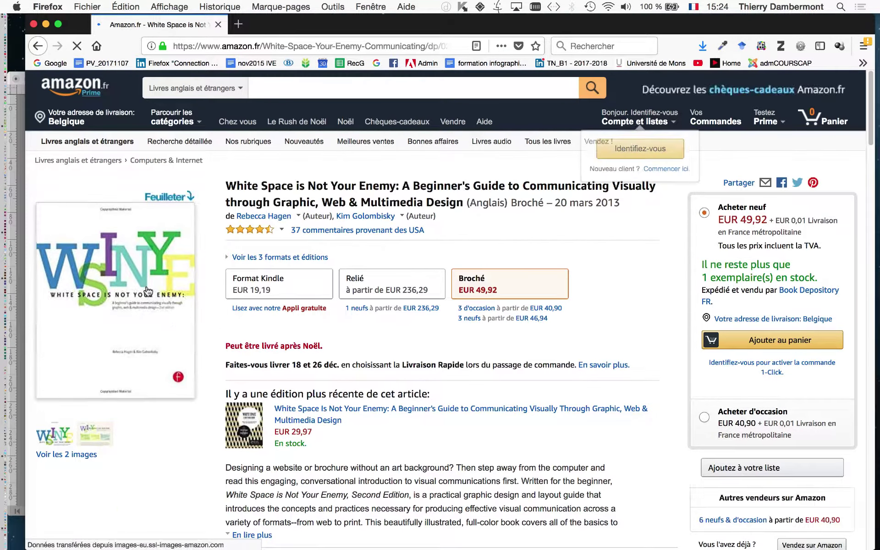
# Open the preview of White Space is Not Your Enemy and look through its table of contents and preface
pyautogui.click(147, 288)
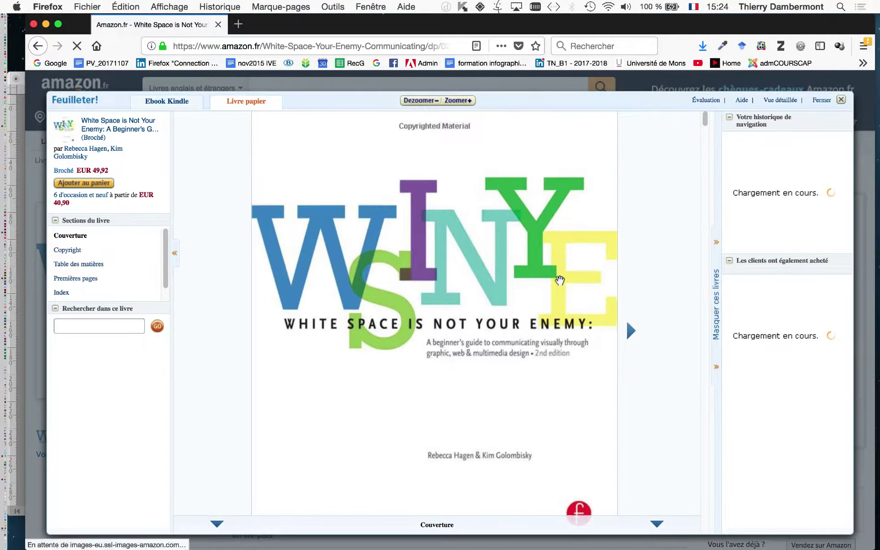
pyautogui.scroll(2, 559, 282)
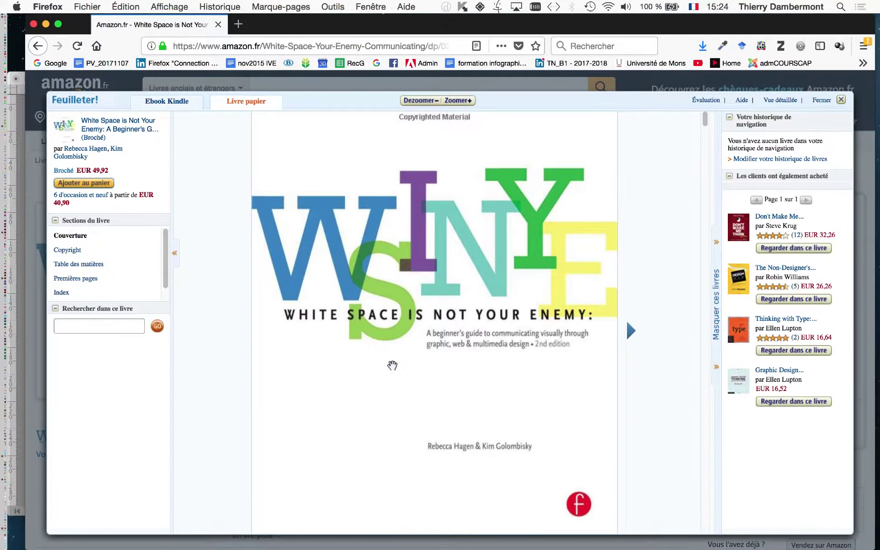
pyautogui.scroll(-2, 392, 364)
pyautogui.scroll(-10, 393, 365)
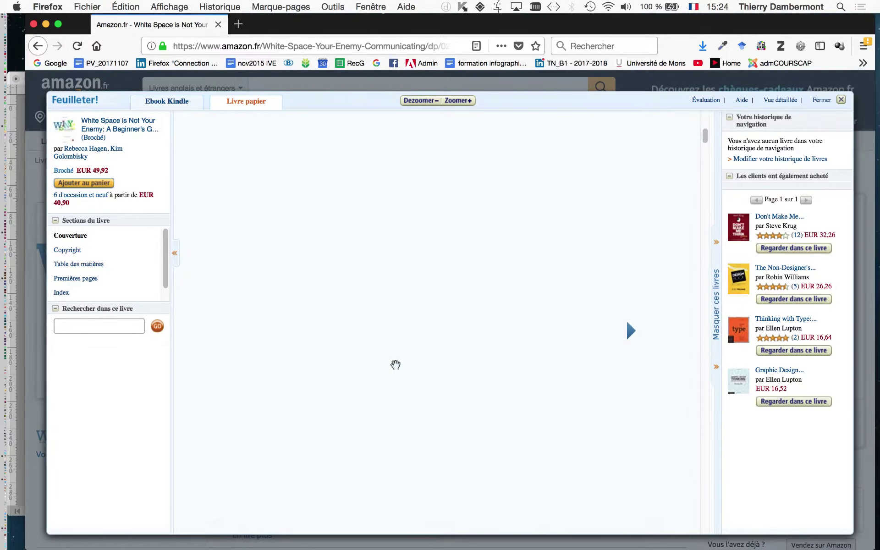
pyautogui.scroll(-10, 395, 365)
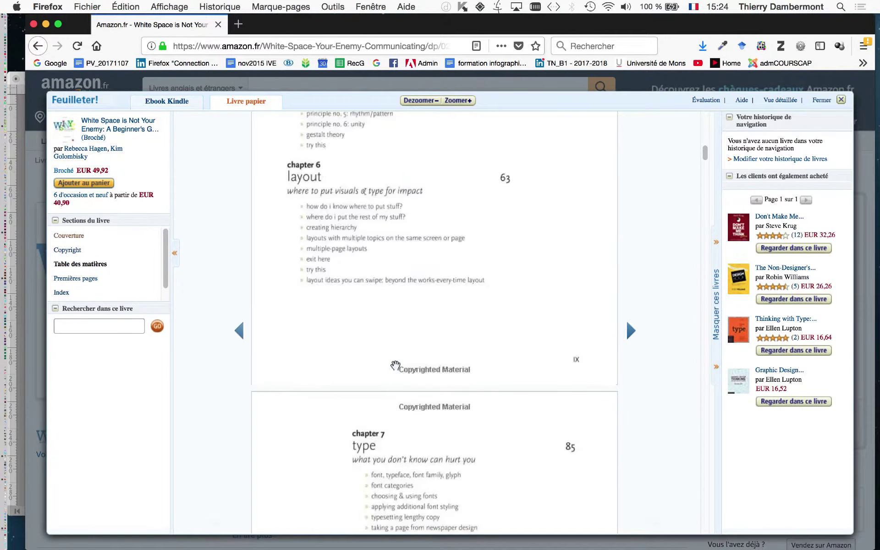
pyautogui.scroll(-10, 395, 365)
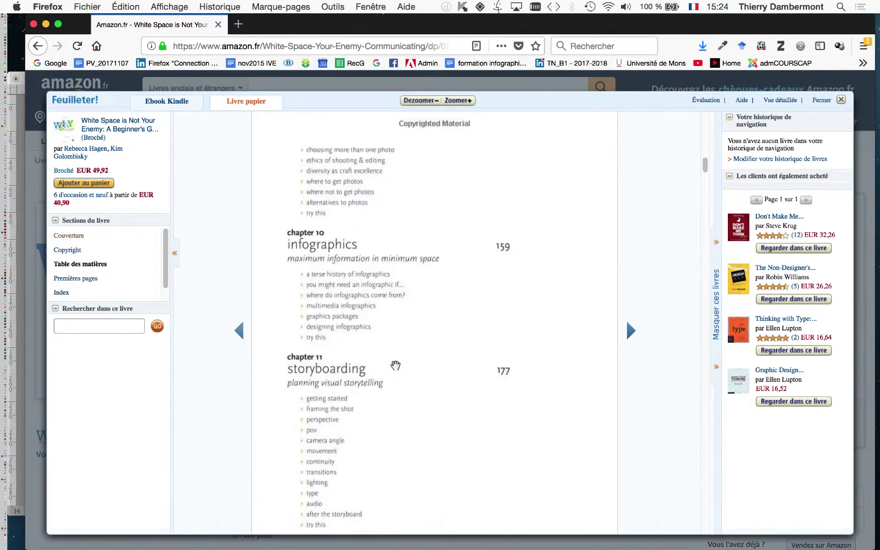
pyautogui.scroll(-10, 395, 367)
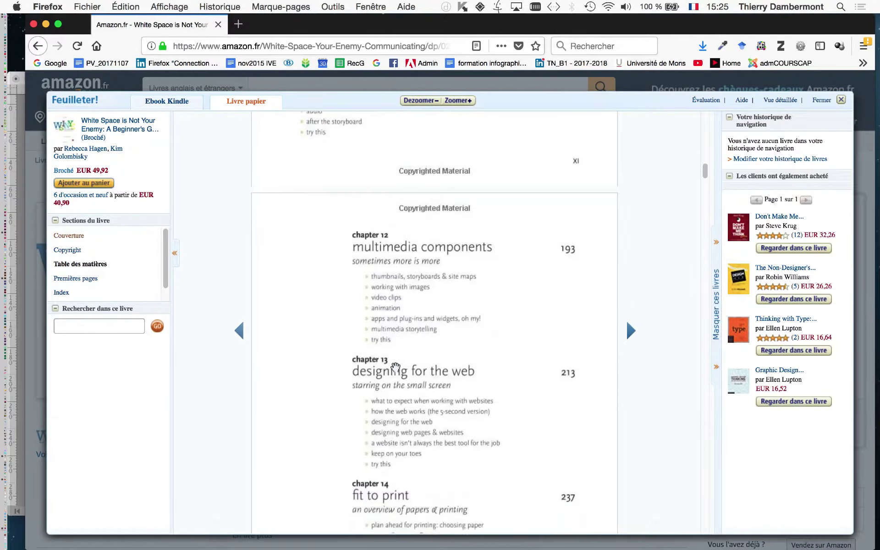
pyautogui.scroll(-10, 395, 367)
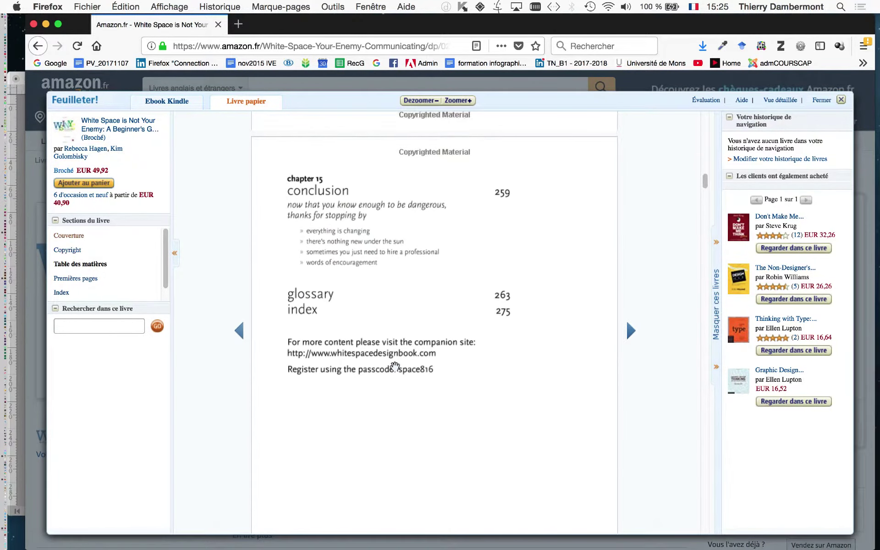
pyautogui.scroll(-10, 395, 365)
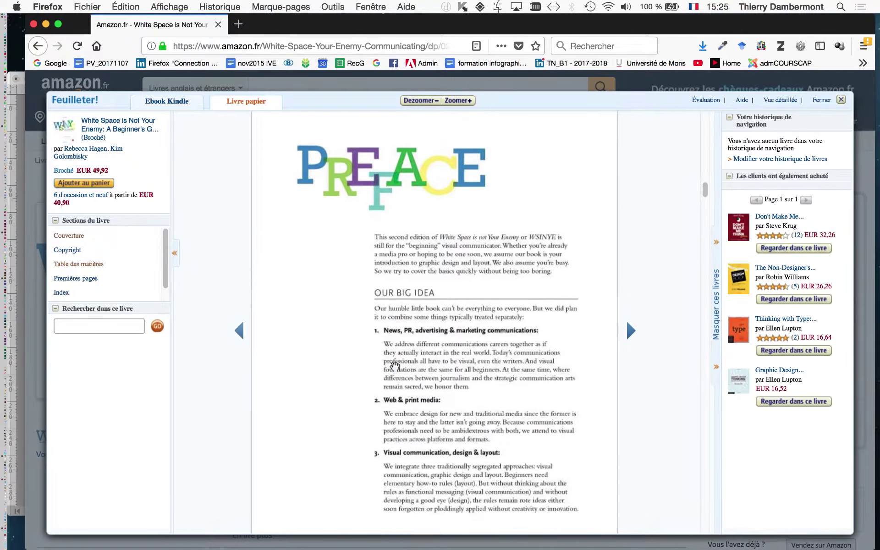
pyautogui.scroll(-10, 394, 365)
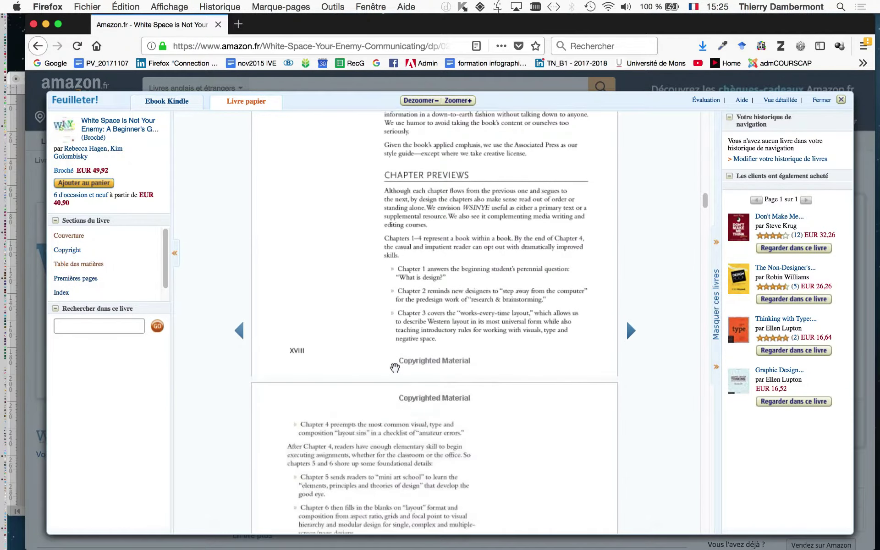
pyautogui.scroll(-10, 394, 367)
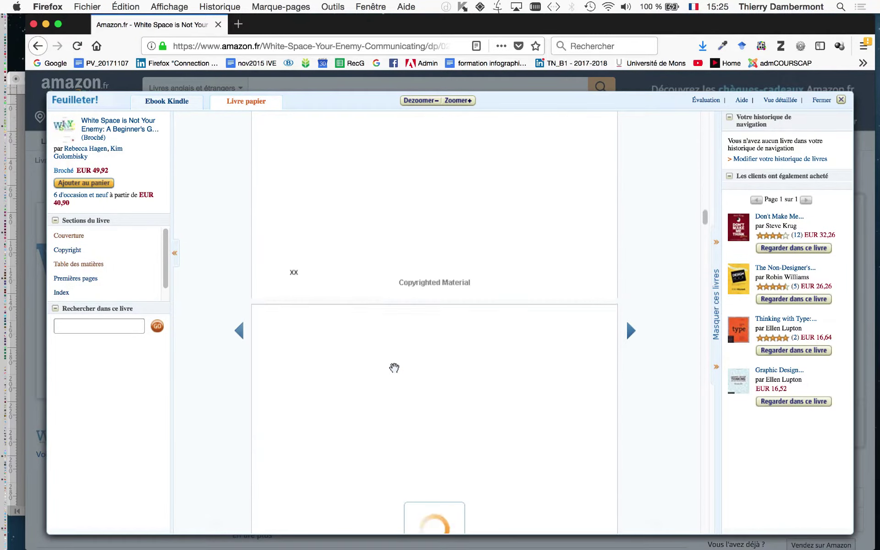
# Examine chapter 1, What Is Design?, up to the thumbnail sketches and finished brochure spread on page 4
pyautogui.scroll(3, 394, 366)
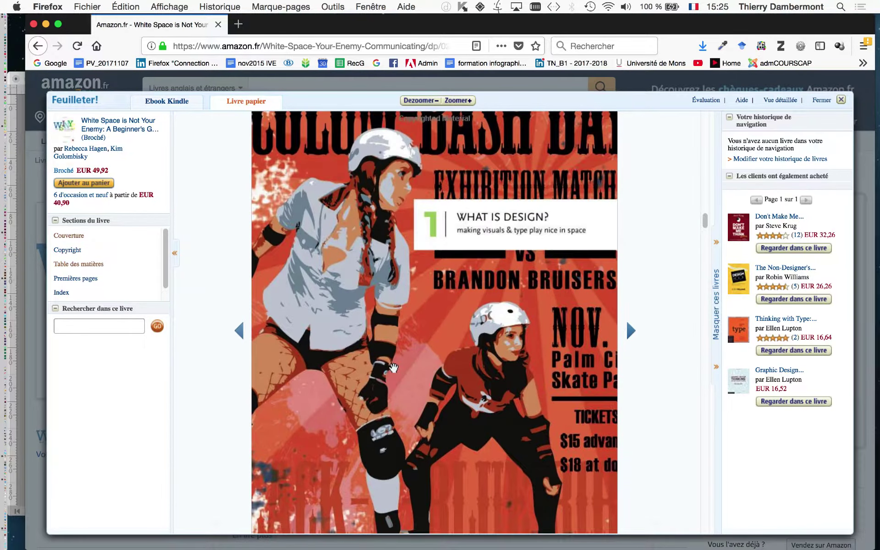
pyautogui.scroll(-10, 419, 364)
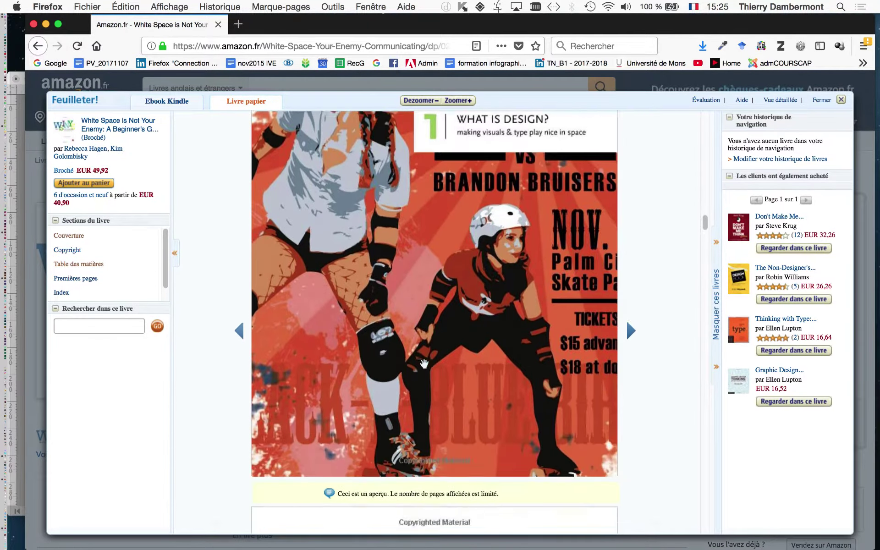
pyautogui.scroll(-10, 423, 364)
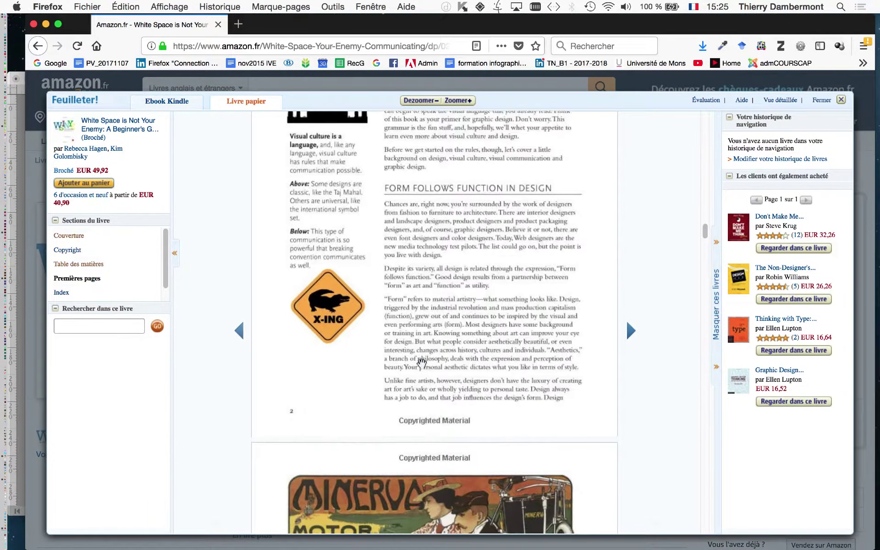
pyautogui.scroll(-5, 421, 364)
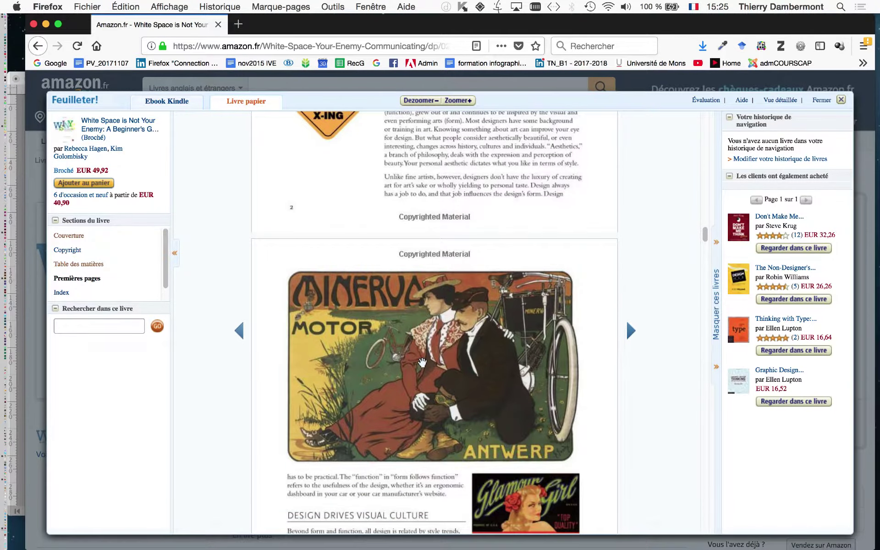
pyautogui.scroll(-4, 422, 363)
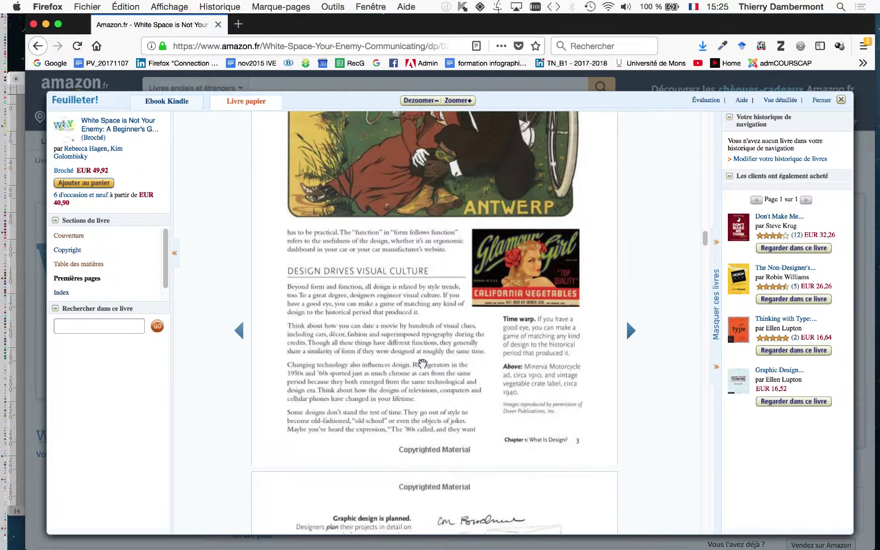
pyautogui.scroll(-7, 421, 364)
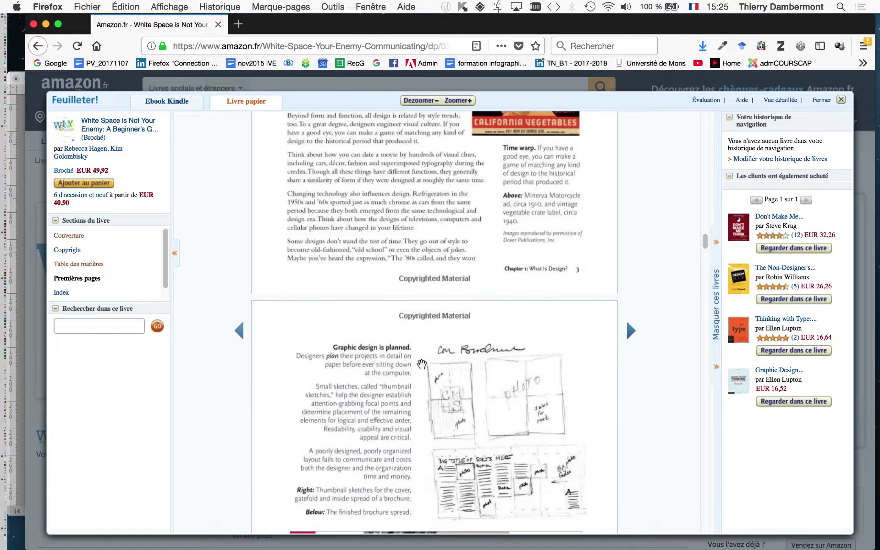
pyautogui.scroll(-5, 421, 364)
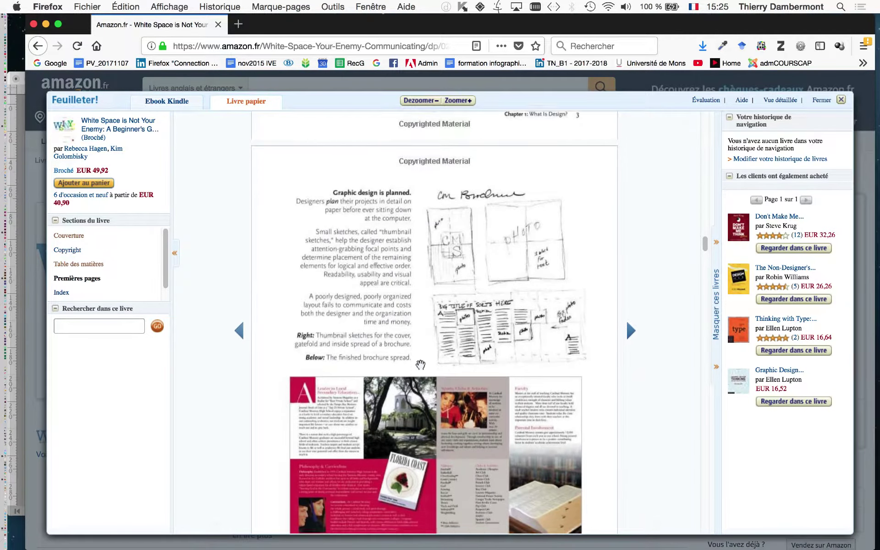
pyautogui.scroll(-1, 475, 361)
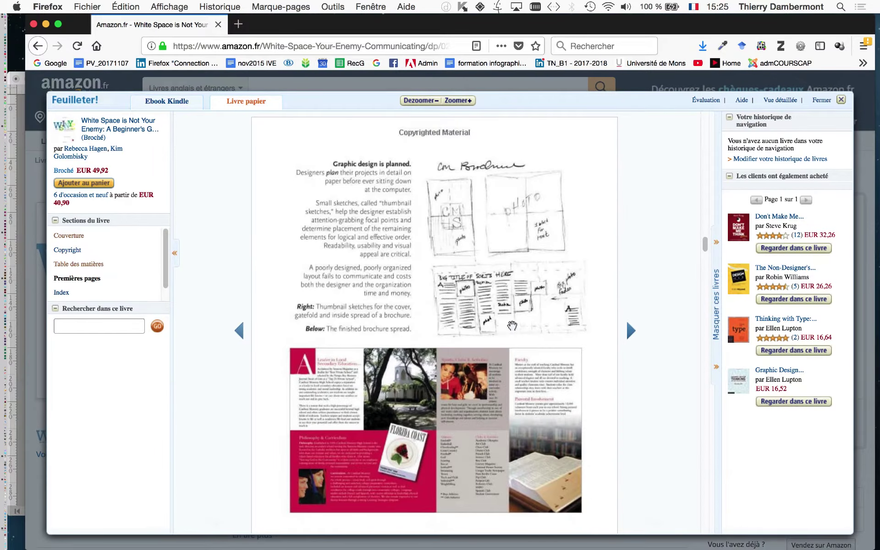
pyautogui.scroll(-3, 535, 376)
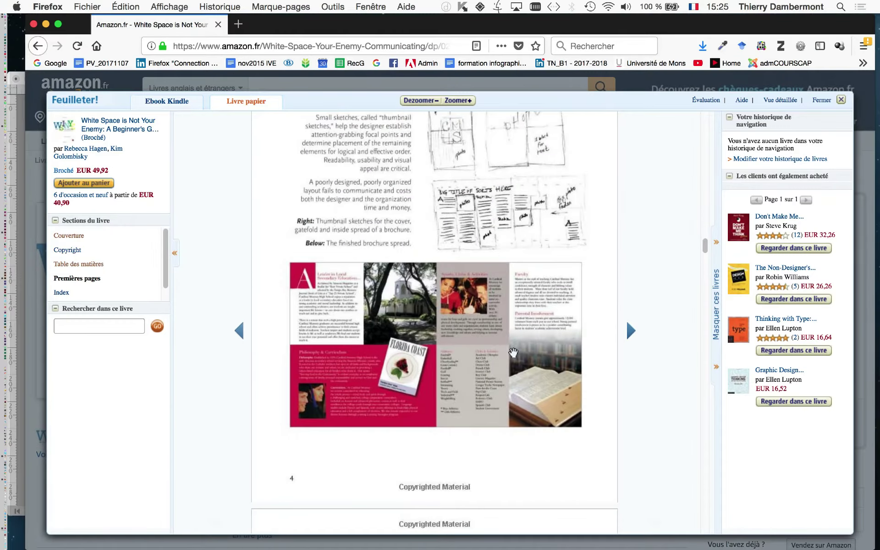
# Look through the rest of chapter 1 and the opening pages of chapter 2, Research & Brainstorming, up to page 11
pyautogui.scroll(-3, 527, 362)
pyautogui.scroll(-8, 511, 353)
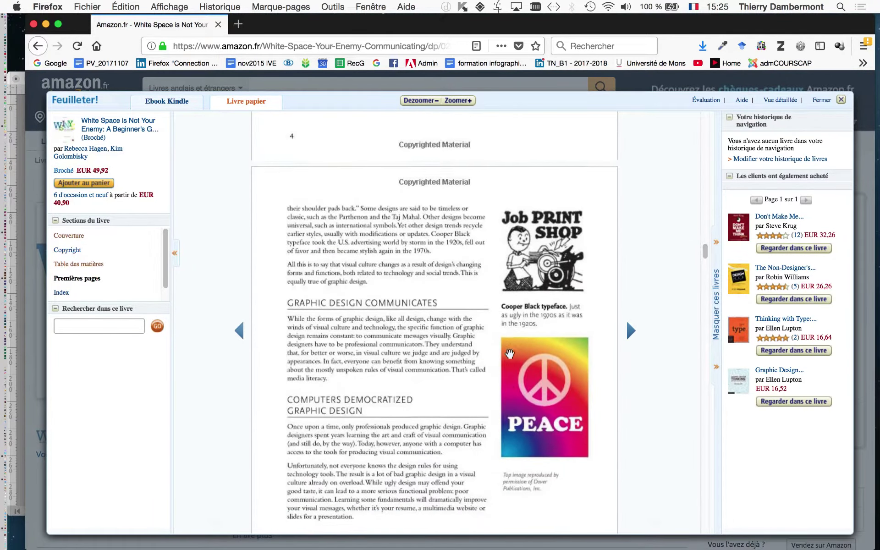
pyautogui.scroll(-15, 509, 353)
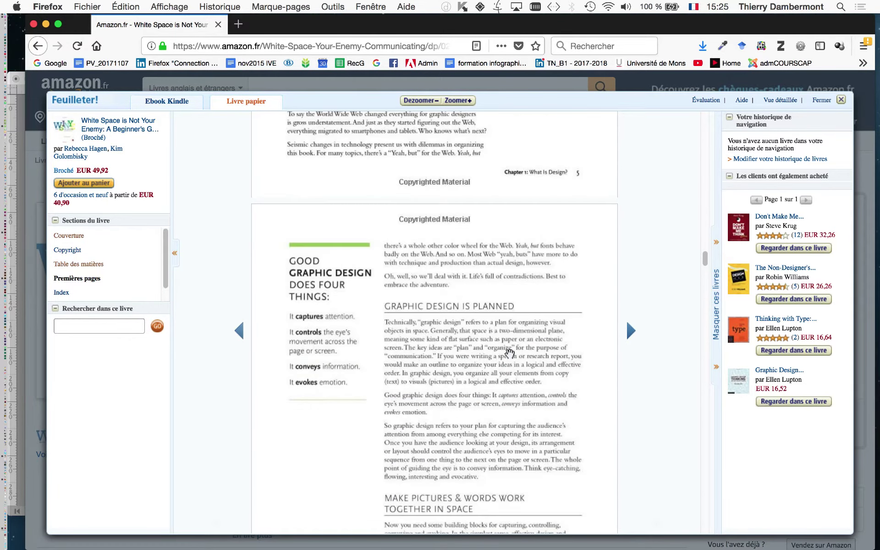
pyautogui.scroll(-15, 510, 353)
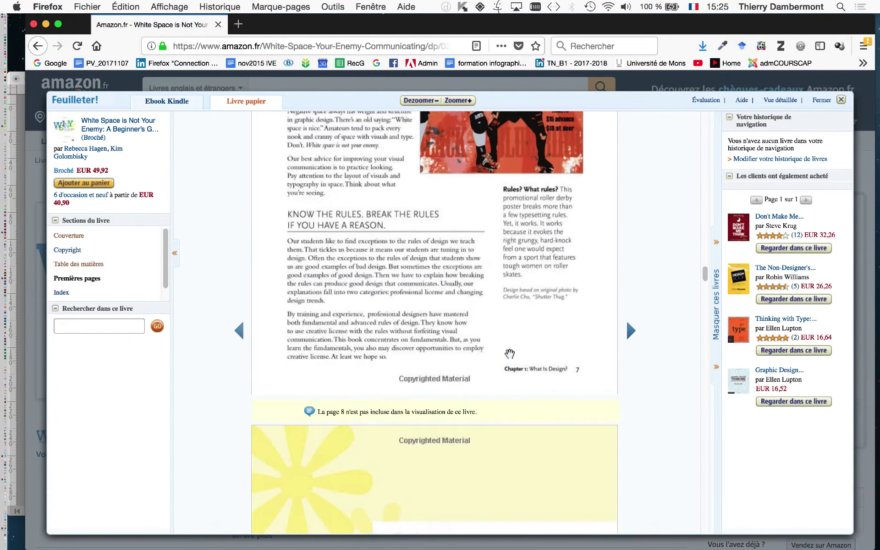
pyautogui.scroll(-15, 510, 354)
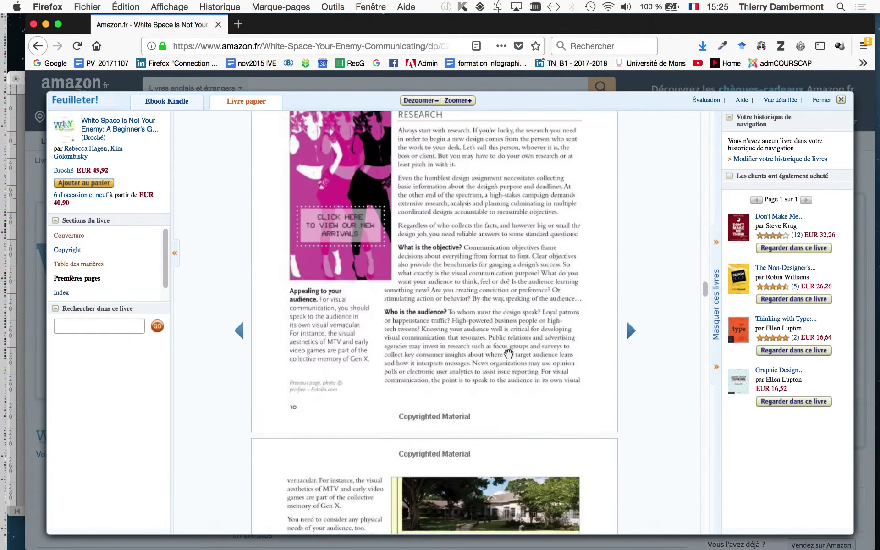
pyautogui.scroll(-12, 508, 353)
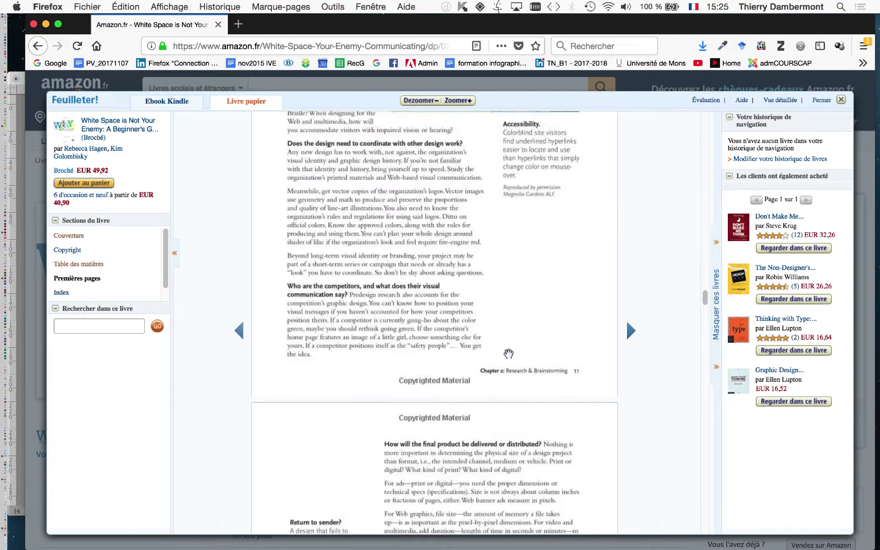
# Minimize the Firefox window and switch back to the InDesign document colonnes-blocs-01.indd
pyautogui.click(46, 24)
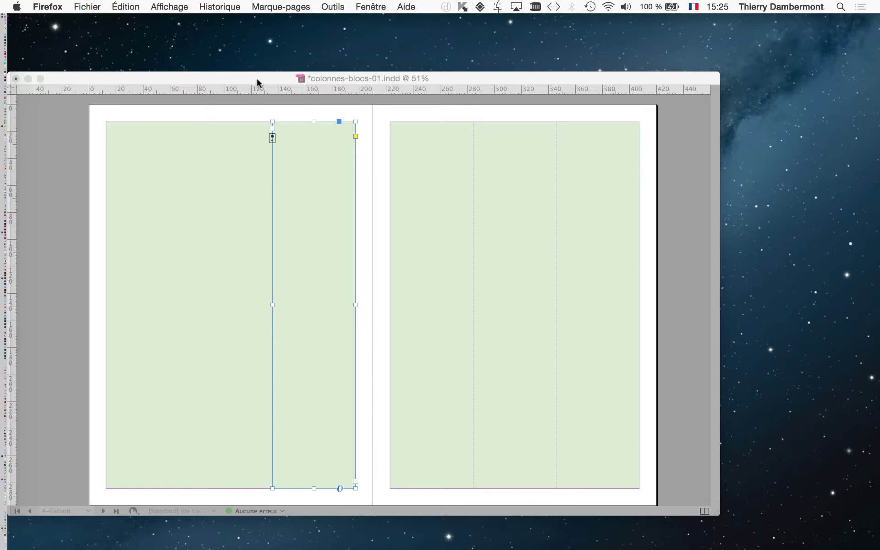
pyautogui.click(245, 83)
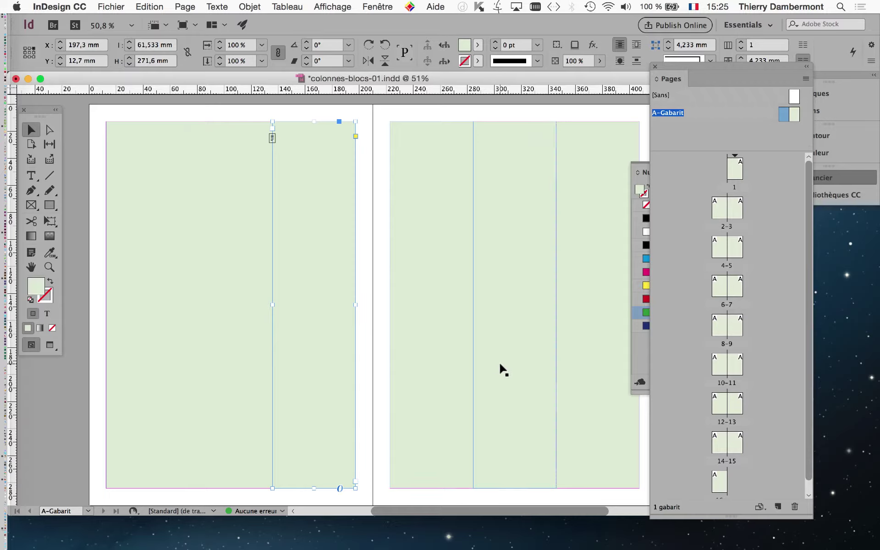